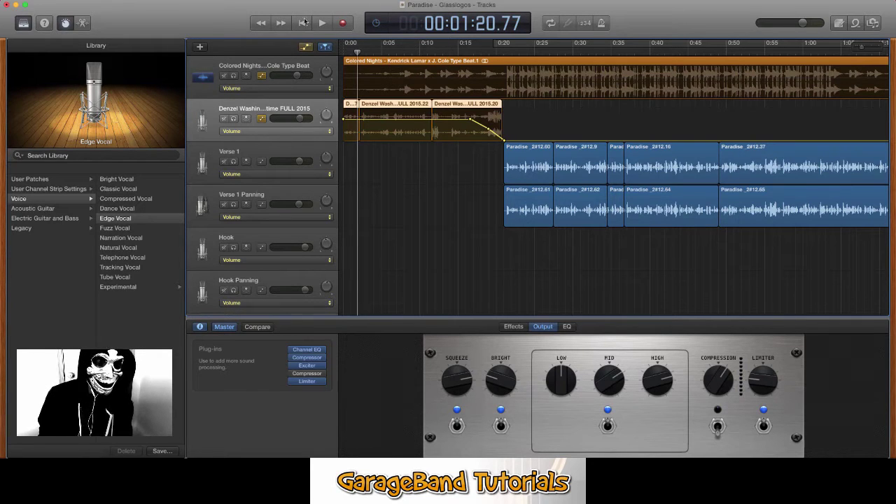
# - Replace the Paradise project with Brainwash_Glasslogos from the recent projects list
pyautogui.click(38, 1)
pyautogui.moveTo(70, 86)
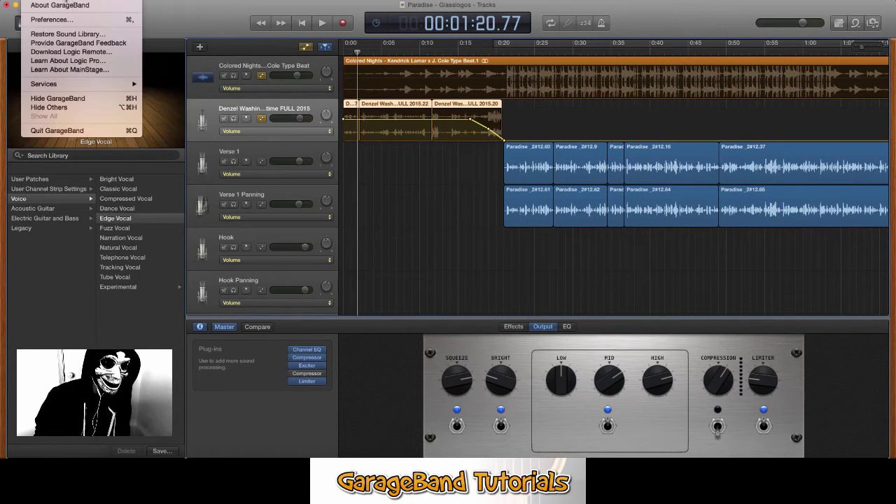
pyautogui.moveTo(82, 3)
pyautogui.moveTo(89, 23)
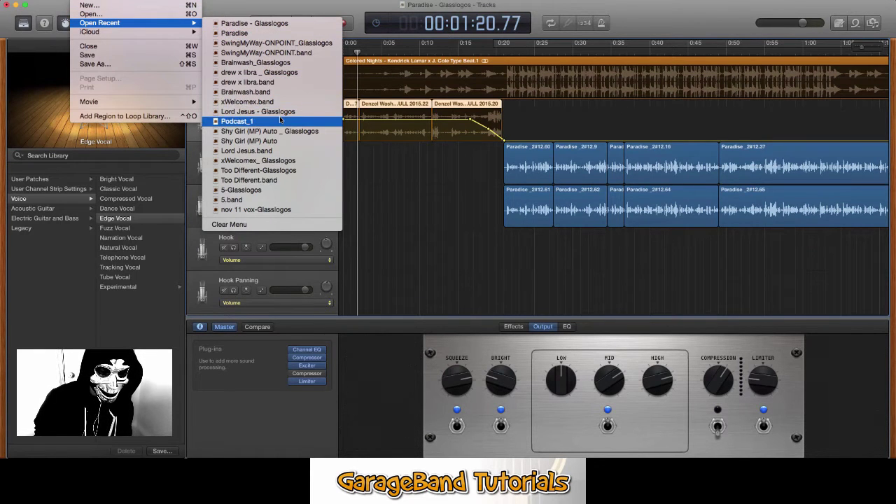
pyautogui.click(273, 63)
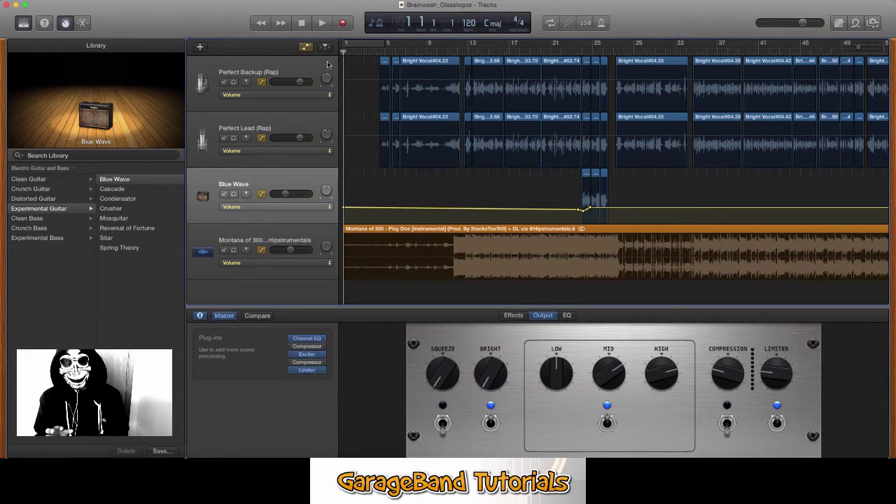
# - Mute the Blue Wave guitar track and place the playhead just after the start of bar 22
pyautogui.click(273, 177)
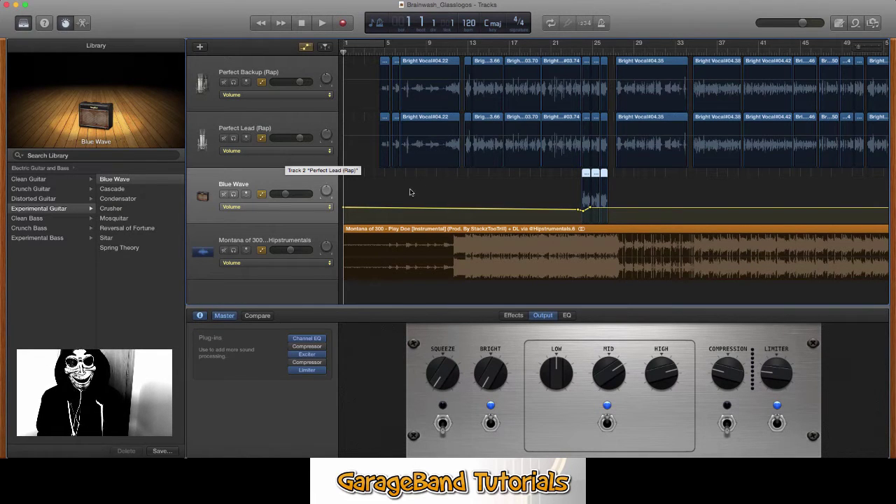
pyautogui.click(224, 194)
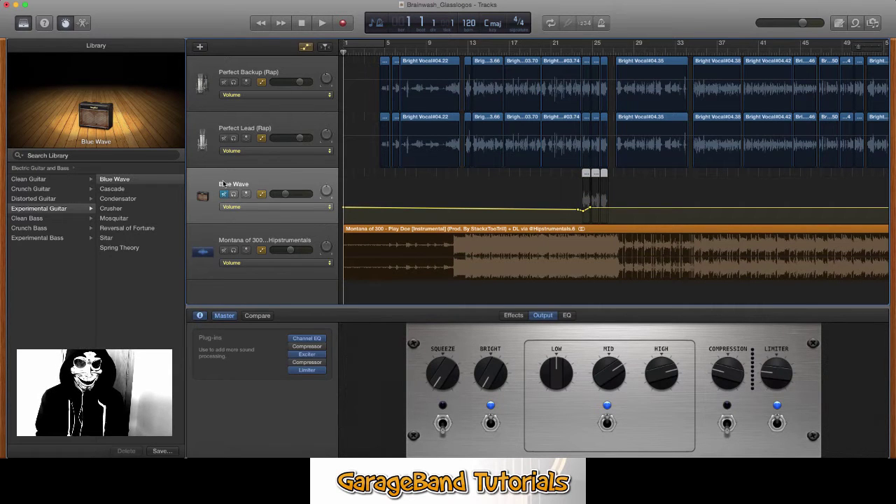
pyautogui.click(562, 60)
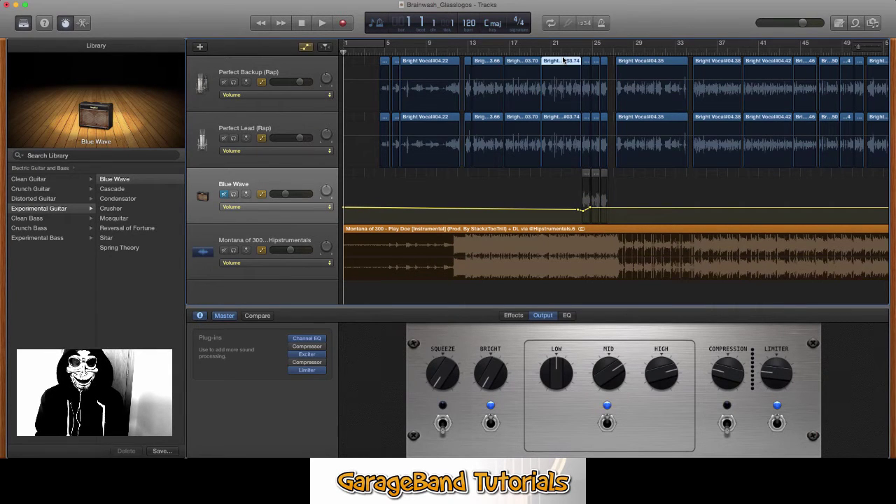
pyautogui.click(563, 52)
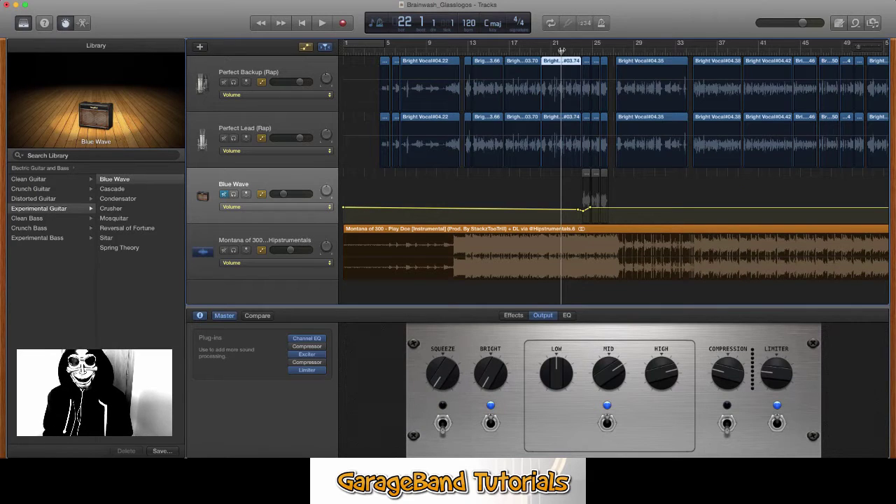
pyautogui.moveTo(563, 51); pyautogui.dragTo(567, 51)
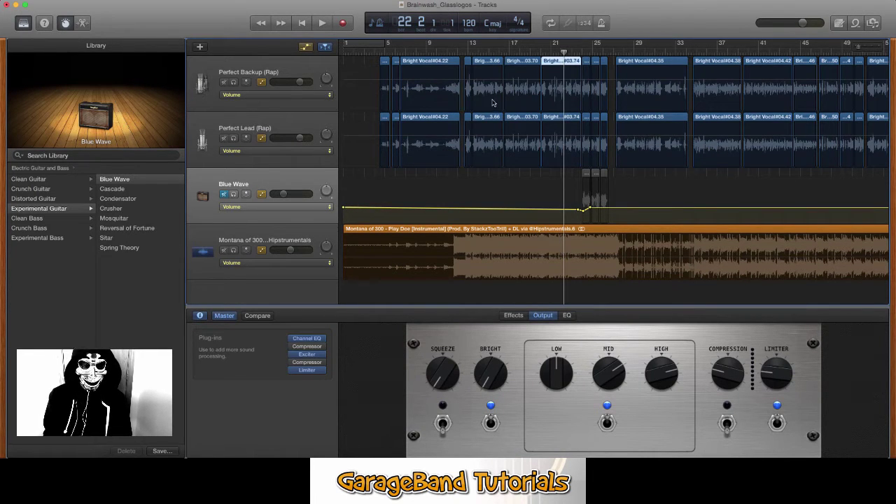
# - Play the mix from bar 22 without the guitar, stop, and return the playhead to bar 22
pyautogui.click(323, 24)
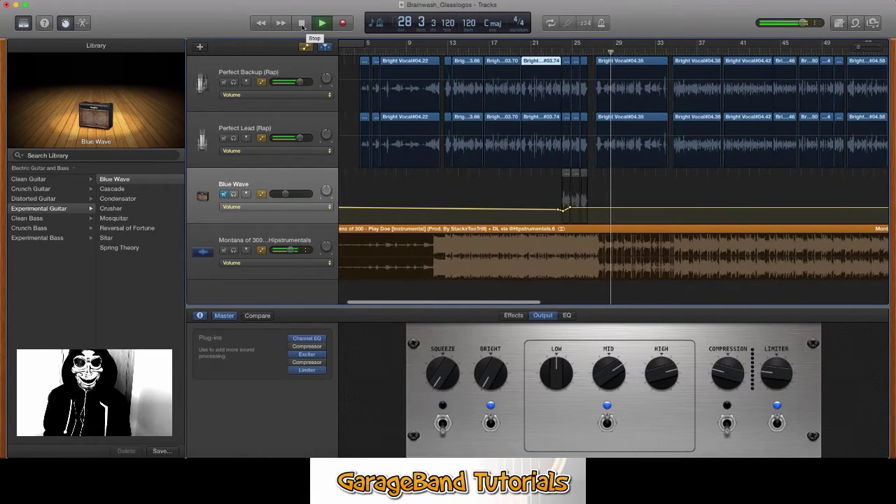
pyautogui.click(303, 23)
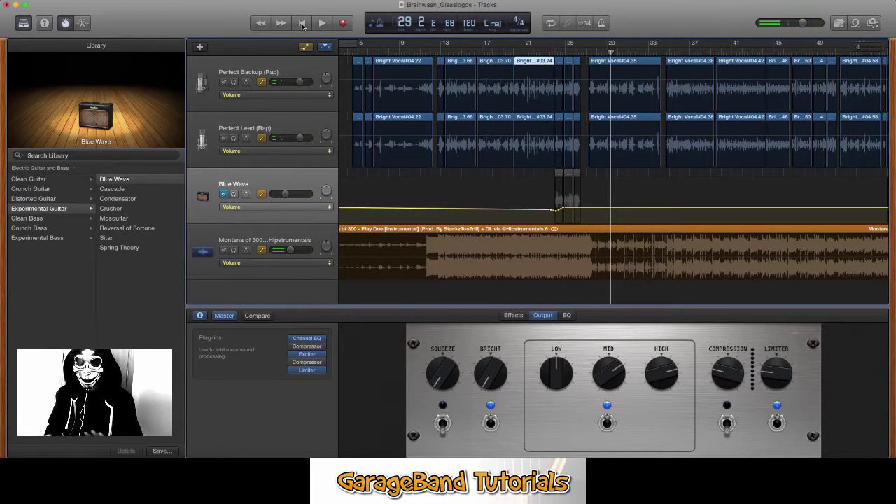
pyautogui.click(539, 52)
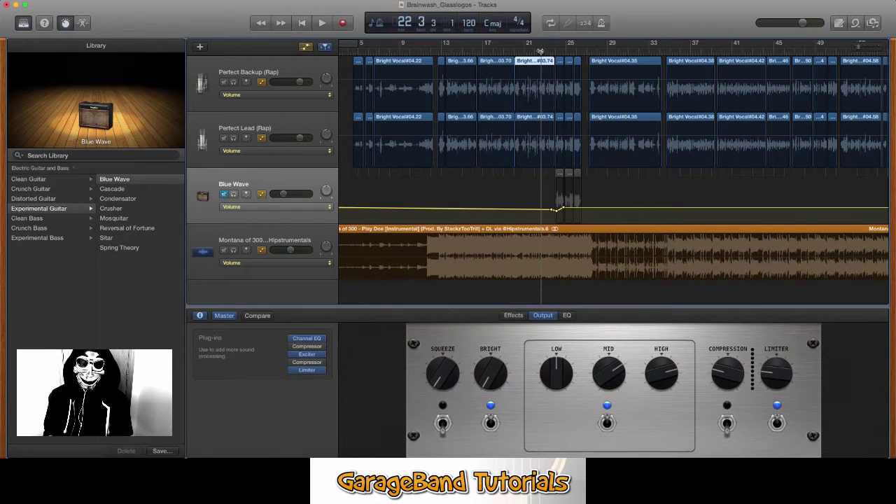
pyautogui.click(560, 197)
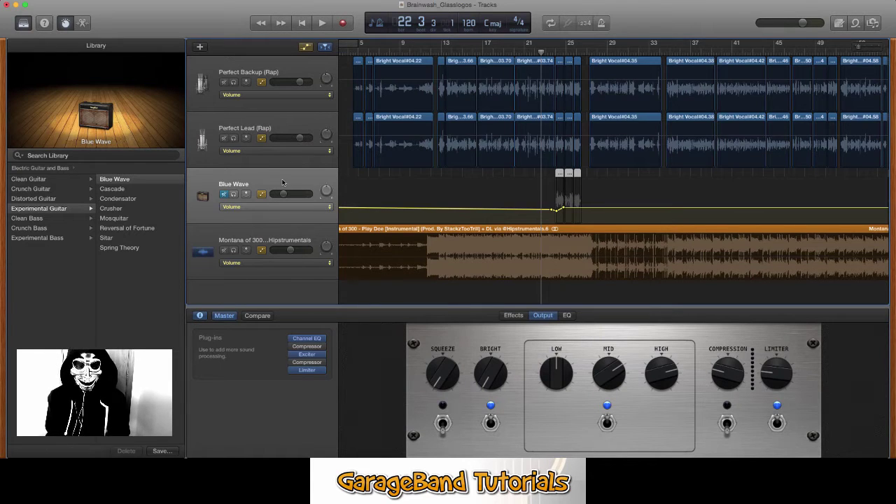
# - Unmute Blue Wave and play from bar 23 to hear the guitar with the vocals, then stop
pyautogui.click(224, 196)
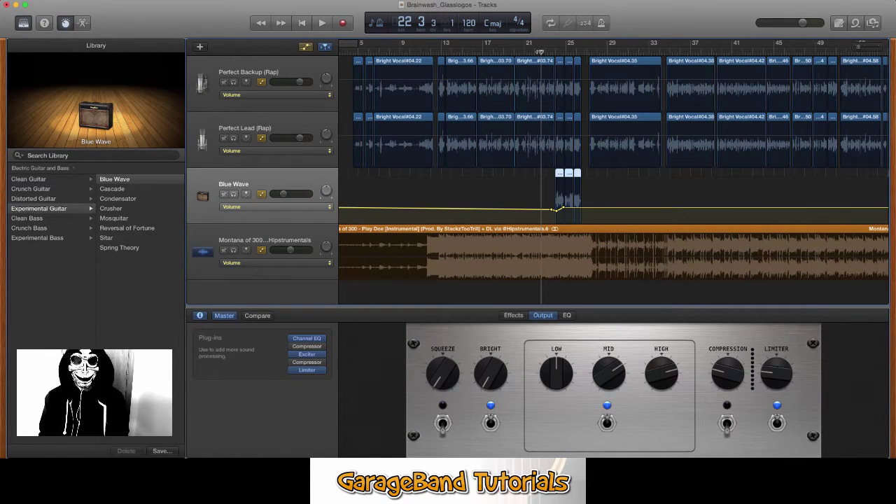
pyautogui.click(558, 47)
pyautogui.click(547, 46)
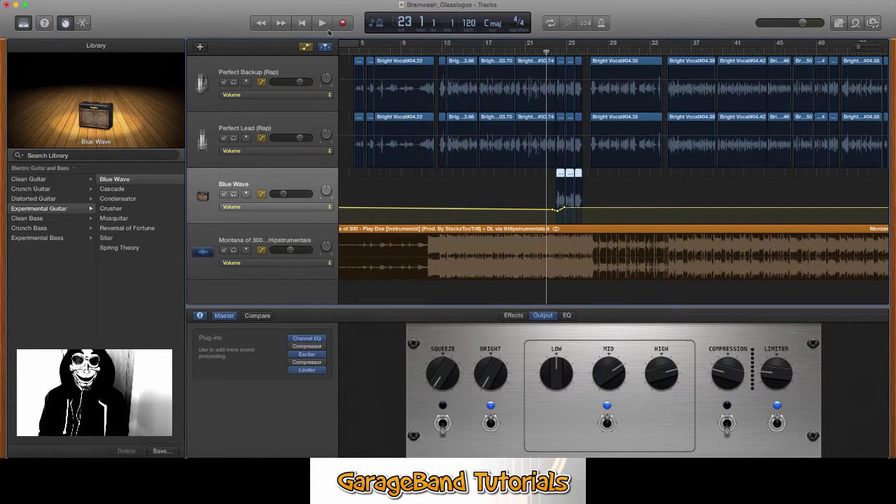
pyautogui.click(323, 23)
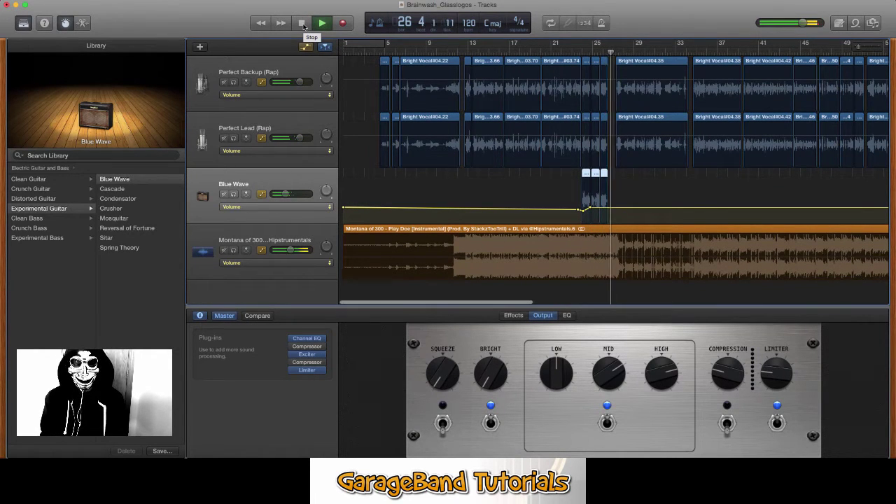
pyautogui.click(302, 23)
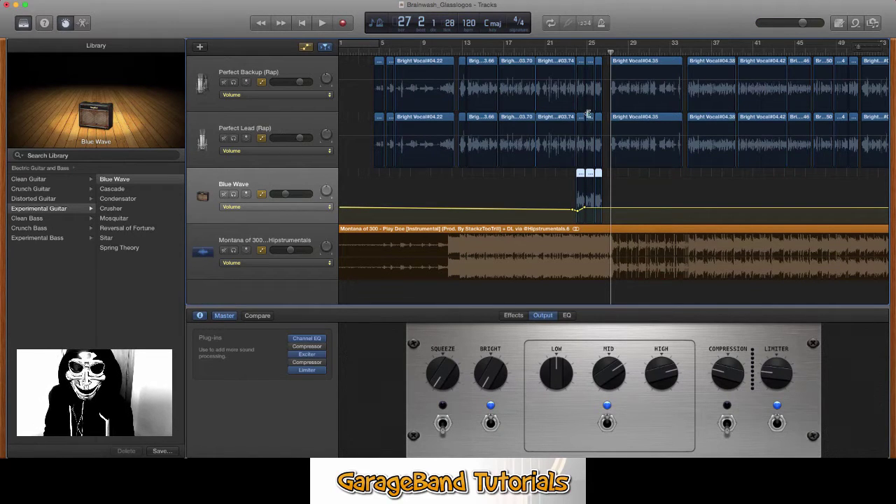
# - Mute Blue Wave again, duplicate then delete the Perfect Lead (Rap) track, and start adding a track
pyautogui.click(224, 194)
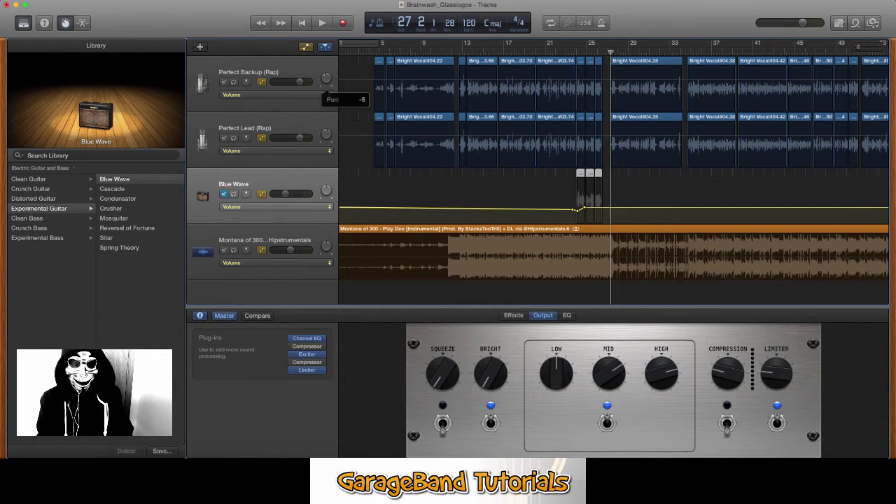
pyautogui.click(298, 161)
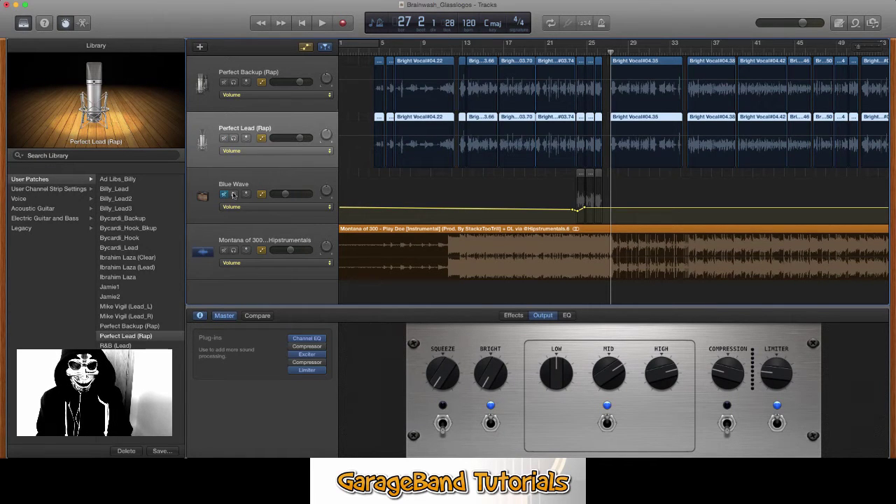
pyautogui.press('super+d')
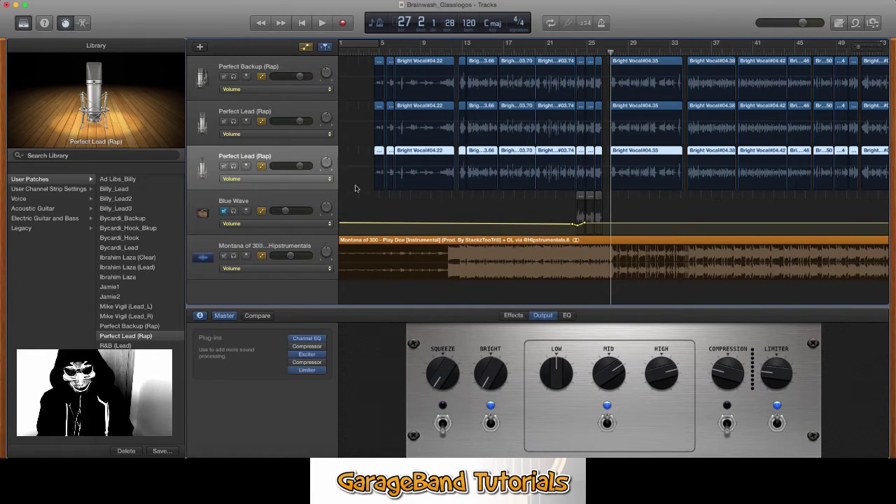
pyautogui.press('super+BackSpace')
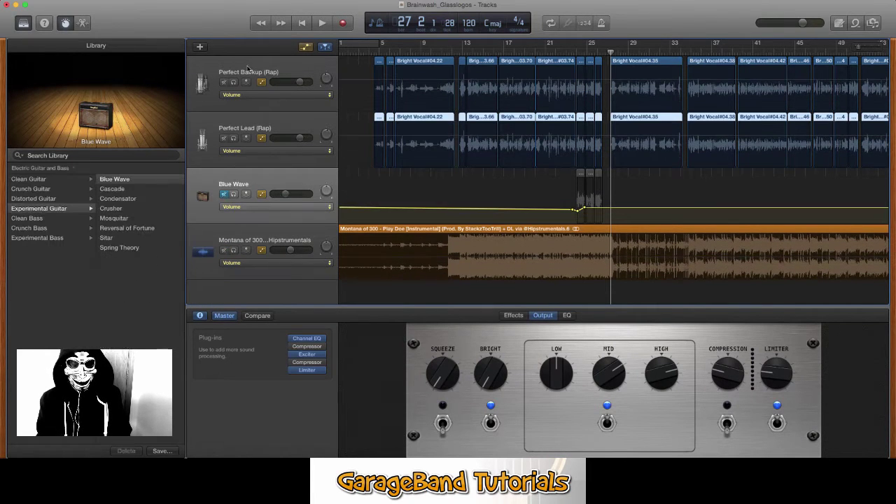
pyautogui.click(199, 47)
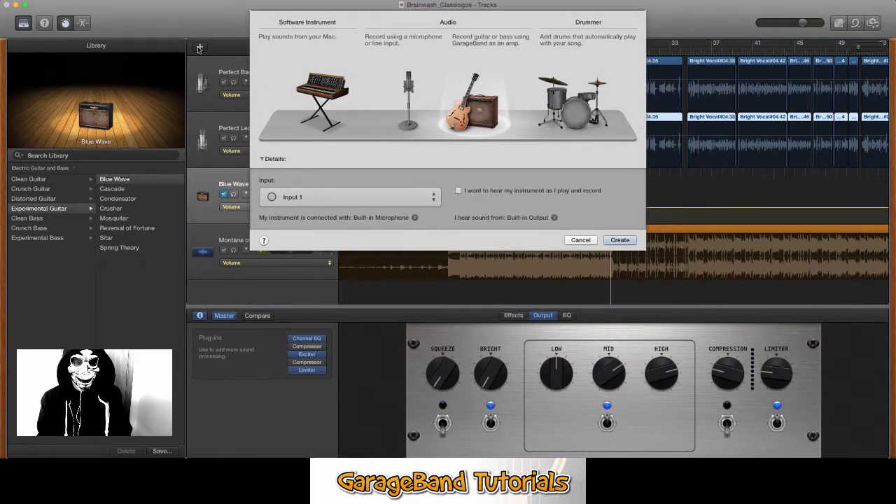
# - Create a guitar audio track with the Experimental Guitar Blue Wave preset and show its amp controls
pyautogui.click(608, 240)
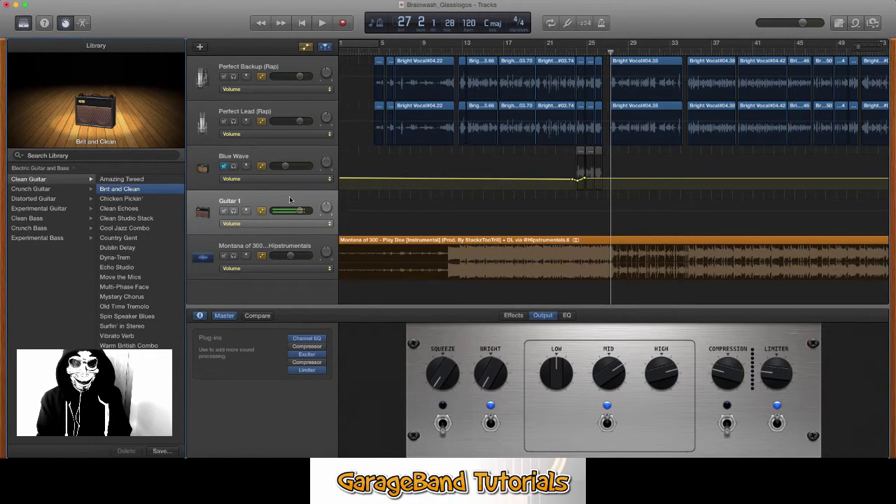
pyautogui.click(289, 200)
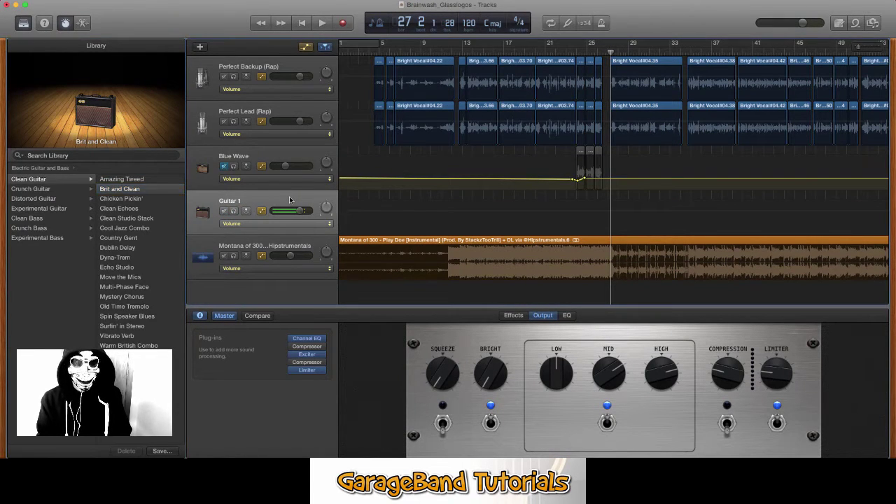
pyautogui.click(32, 238)
pyautogui.click(42, 209)
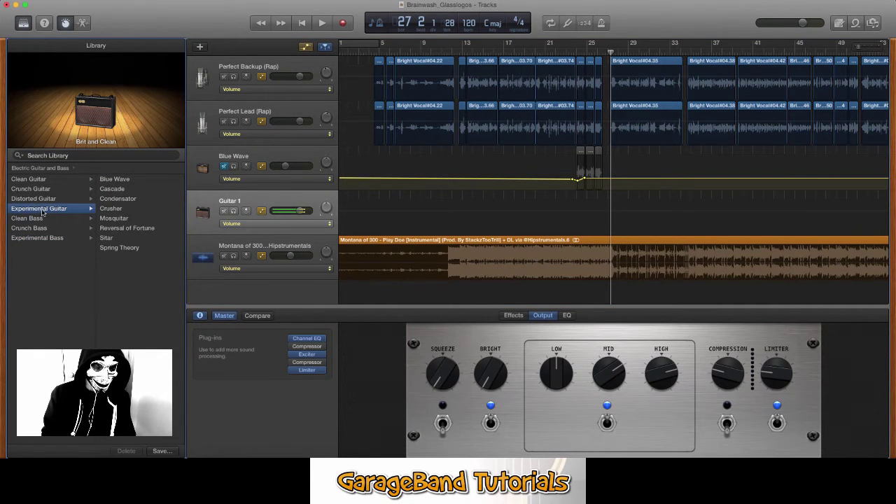
pyautogui.click(131, 181)
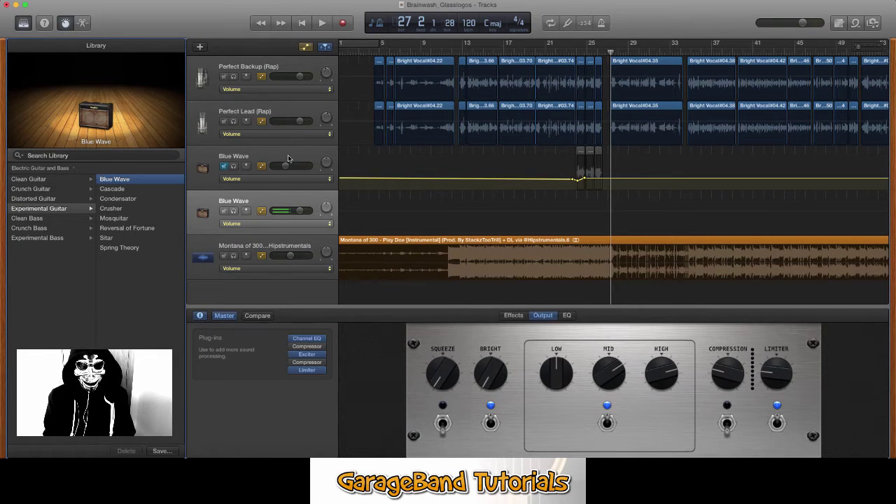
pyautogui.click(224, 315)
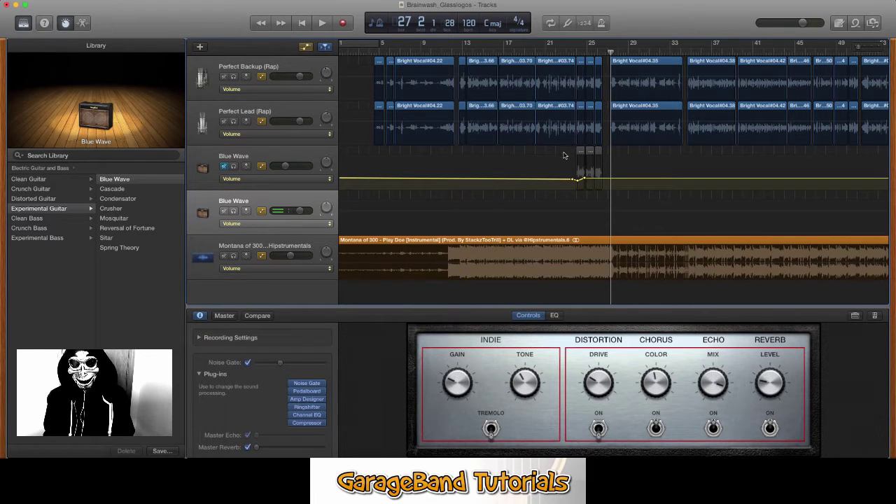
# - Hide automation and drag the short guitar regions onto the new Blue Wave track at the same bar
pyautogui.press('a')
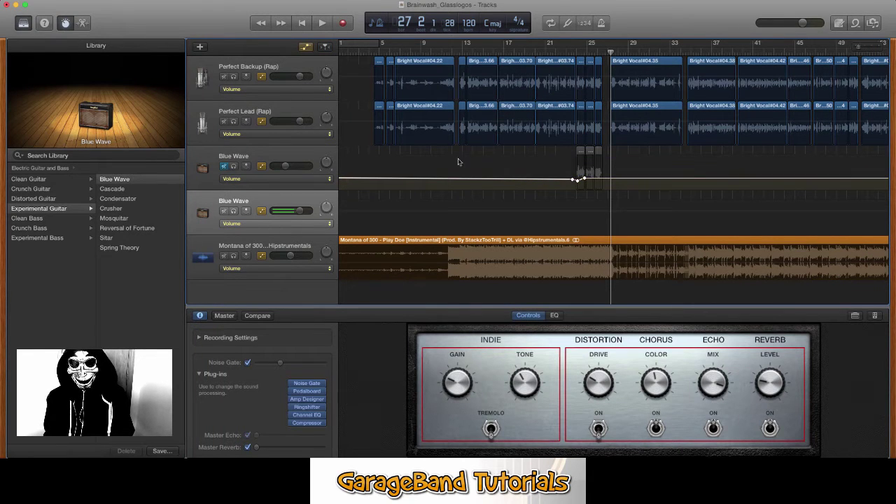
pyautogui.click(586, 172)
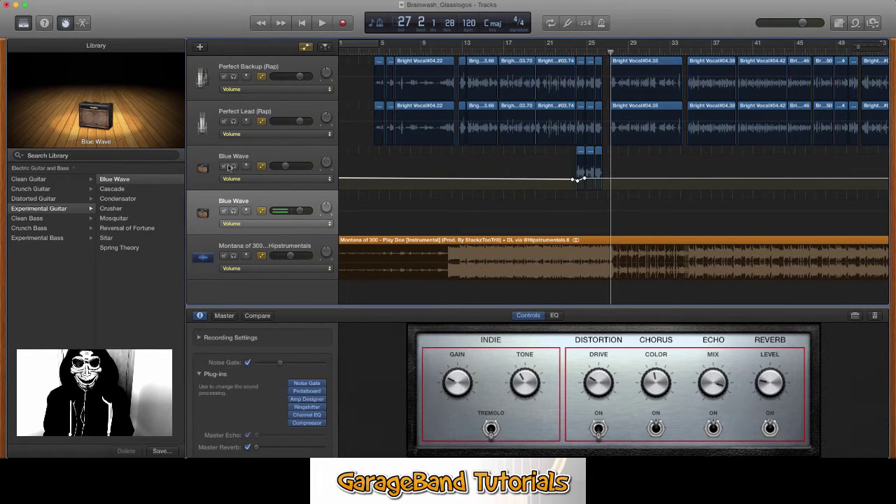
pyautogui.click(580, 175)
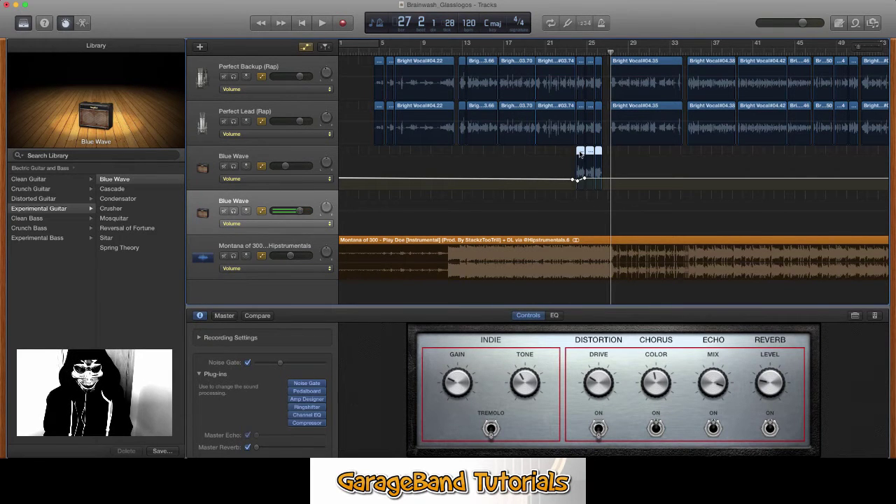
pyautogui.moveTo(580, 154); pyautogui.dragTo(580, 197)
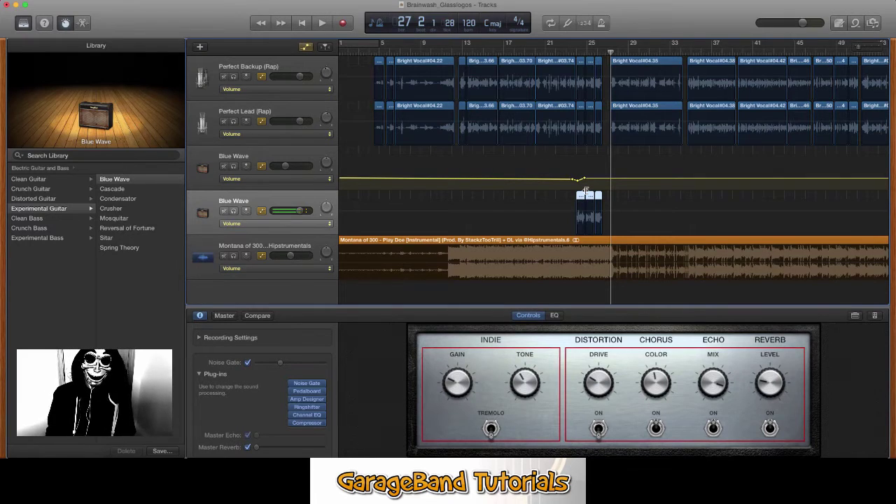
# - Play from bar 23 and turn down the new Blue Wave track's volume during playback
pyautogui.hscroll(10, 611, 197)
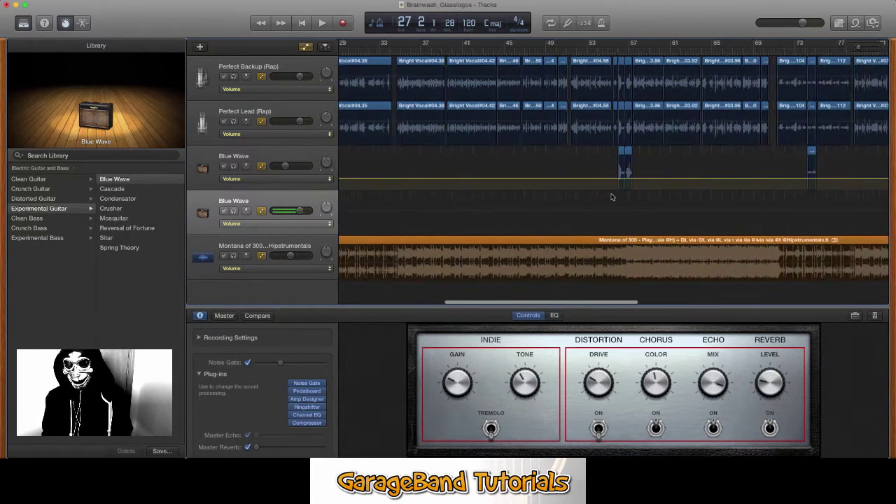
pyautogui.hscroll(15, 612, 197)
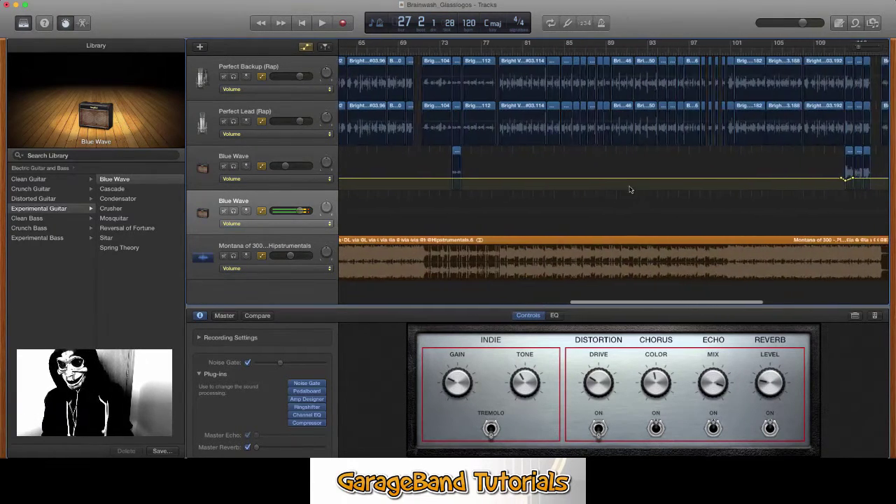
pyautogui.hscroll(-12, 630, 190)
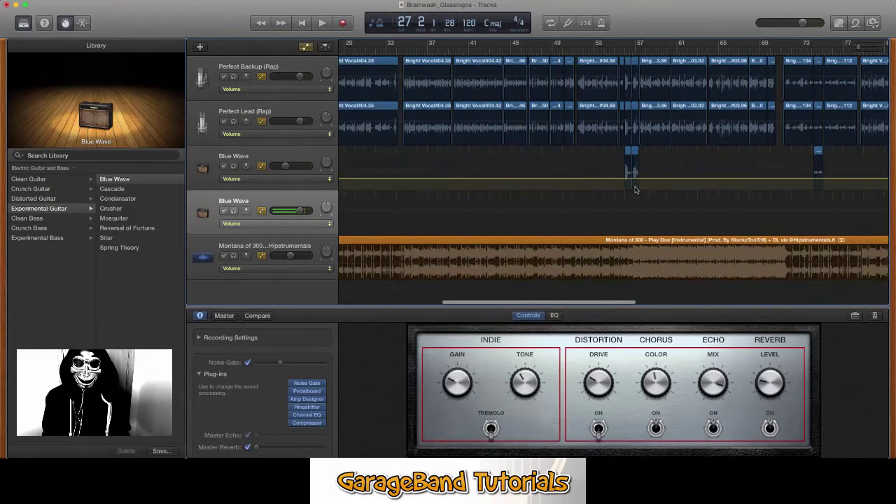
pyautogui.hscroll(-5, 635, 190)
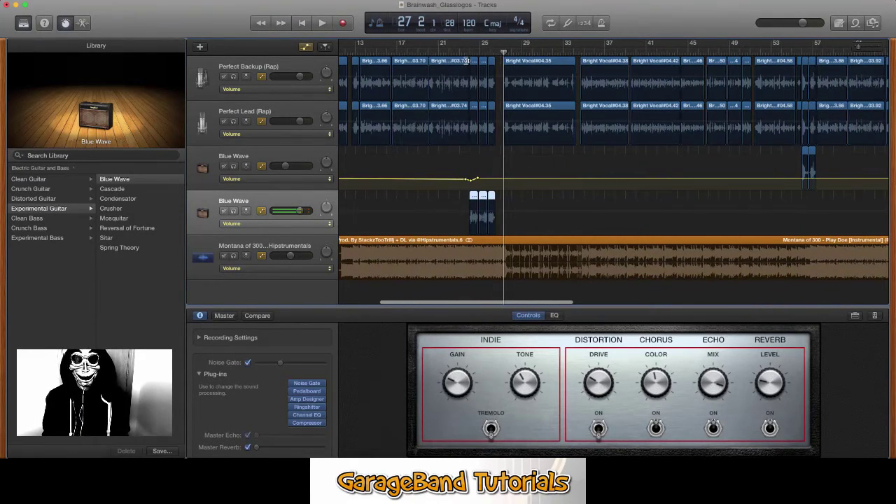
pyautogui.click(463, 44)
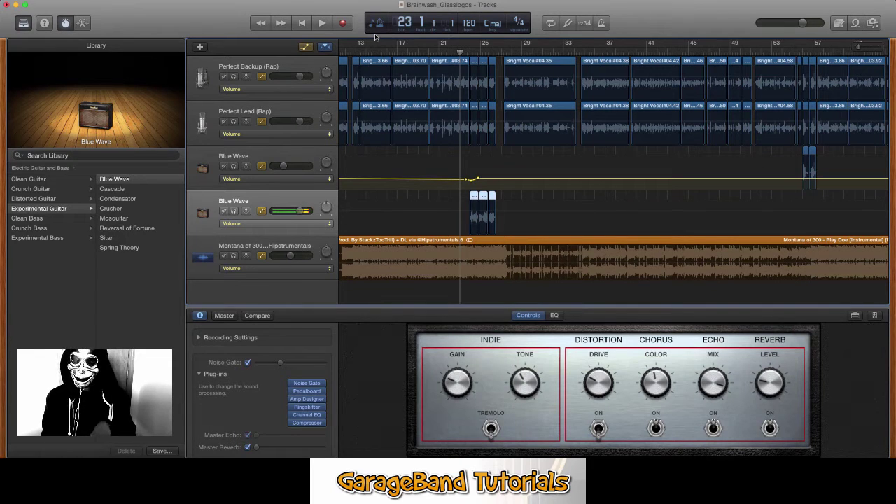
pyautogui.click(324, 24)
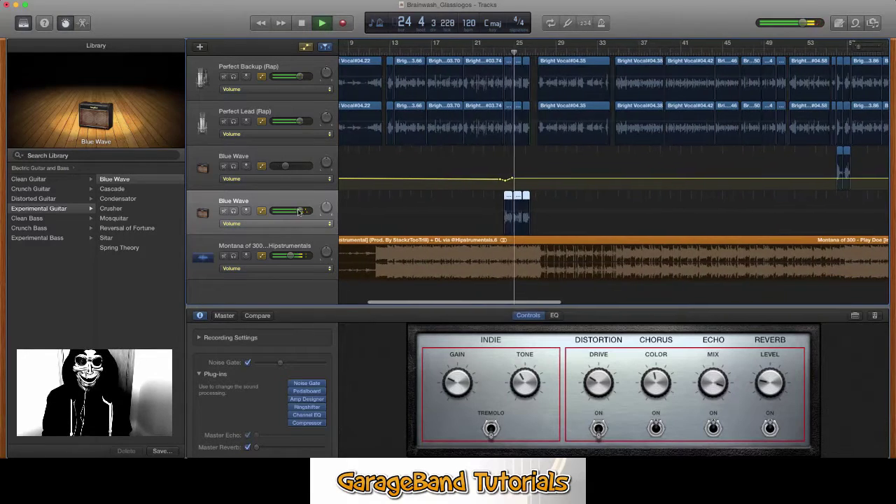
pyautogui.moveTo(299, 212); pyautogui.dragTo(284, 210)
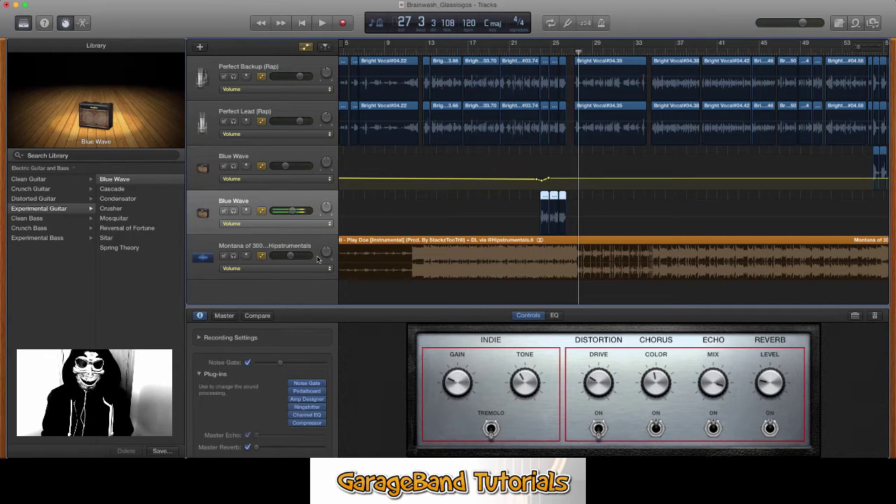
# - Lower the new Blue Wave track's volume to about -5 dB and return the playhead to bar 22
pyautogui.click(293, 212)
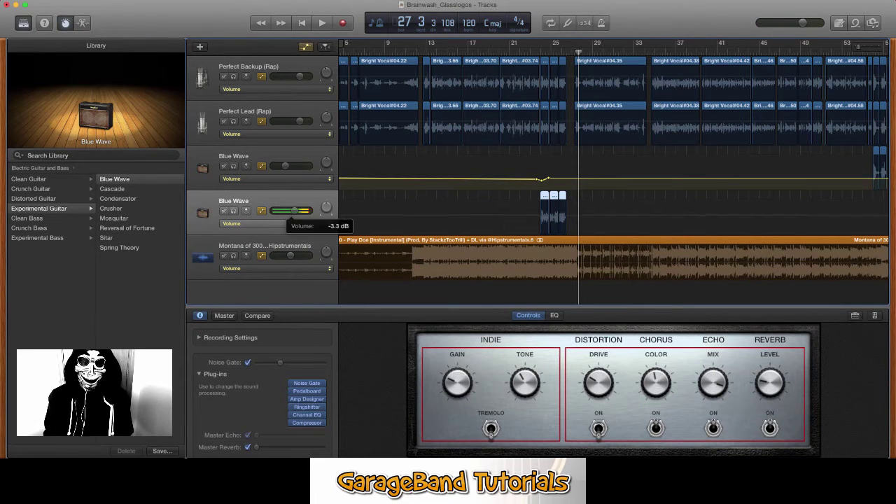
pyautogui.moveTo(293, 211); pyautogui.dragTo(291, 212)
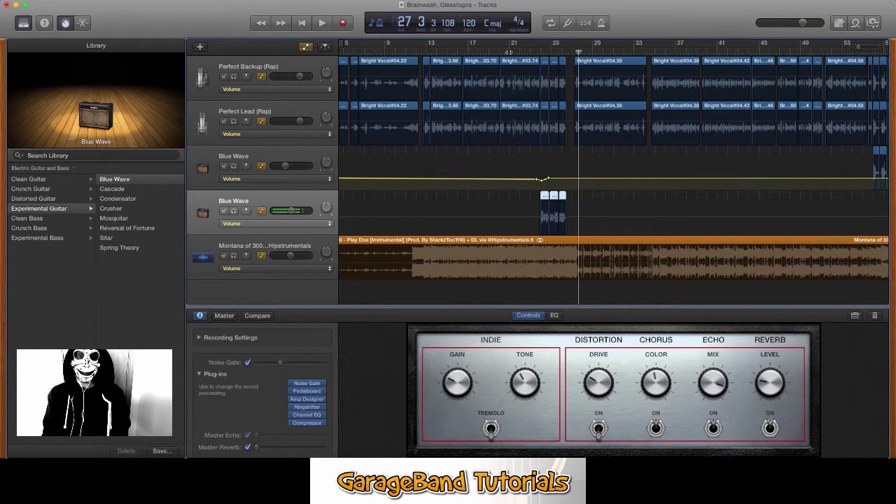
pyautogui.click(526, 51)
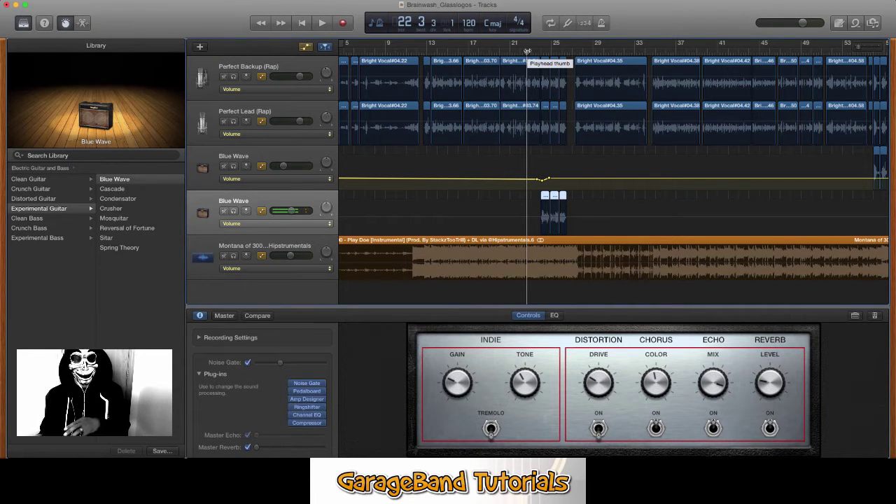
# - Replay from the start of bar 23 through the quieter guitar section, then stop
pyautogui.moveTo(526, 52); pyautogui.dragTo(531, 52)
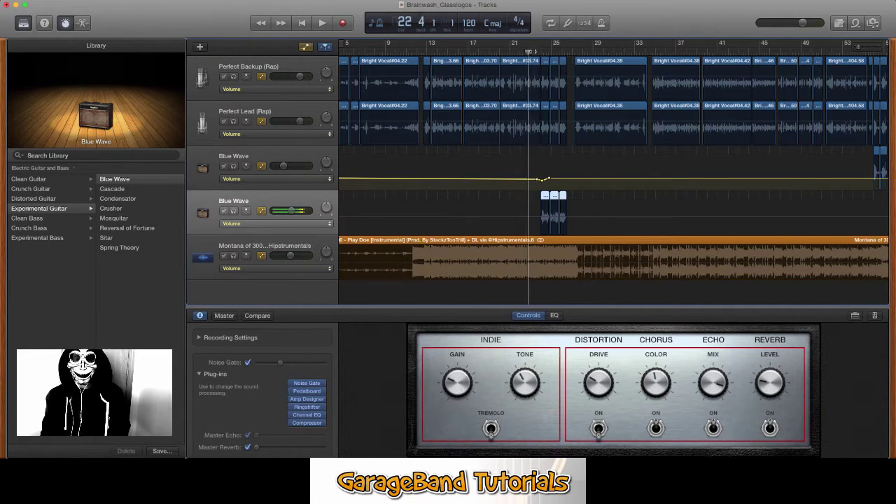
pyautogui.click(322, 24)
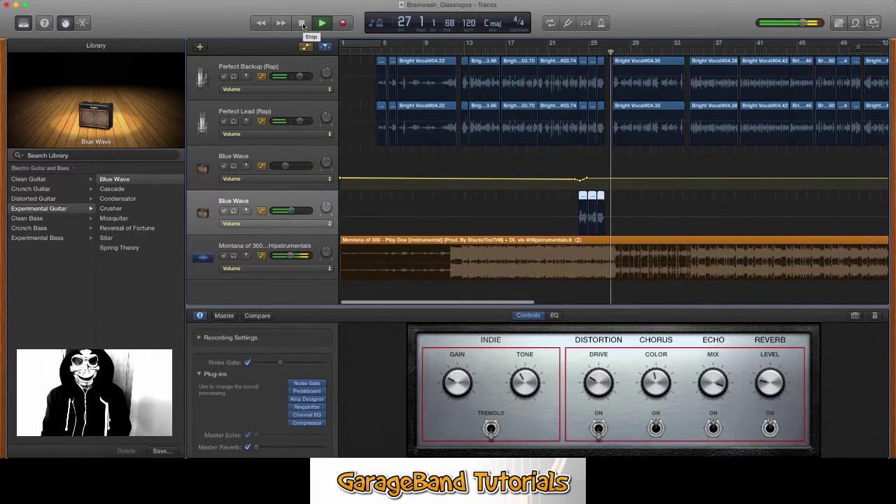
pyautogui.click(302, 23)
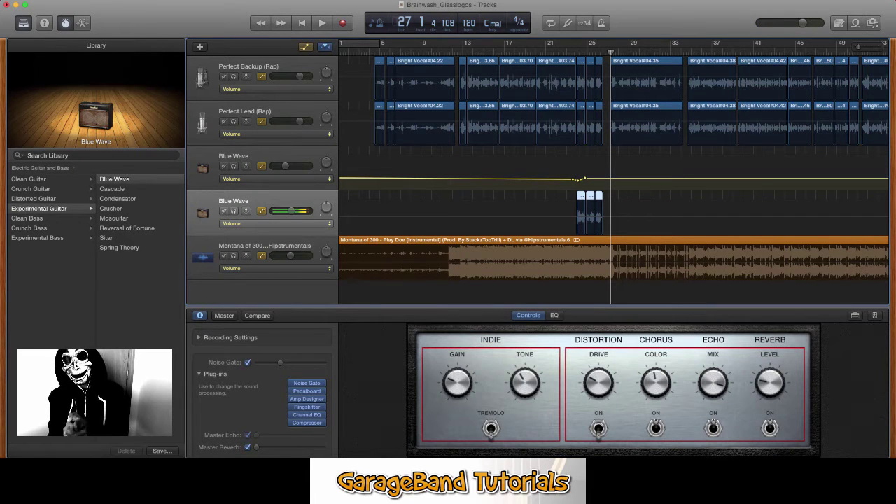
pyautogui.click(42, 0)
pyautogui.moveTo(87, 0)
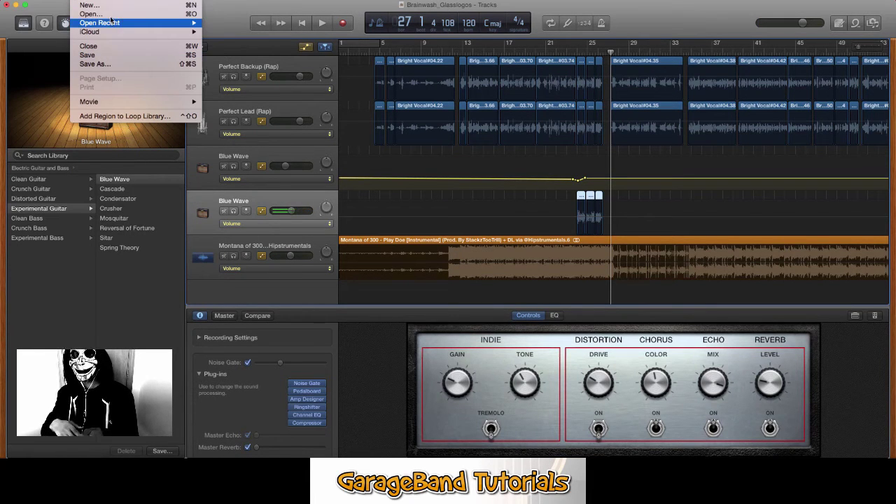
pyautogui.moveTo(113, 21)
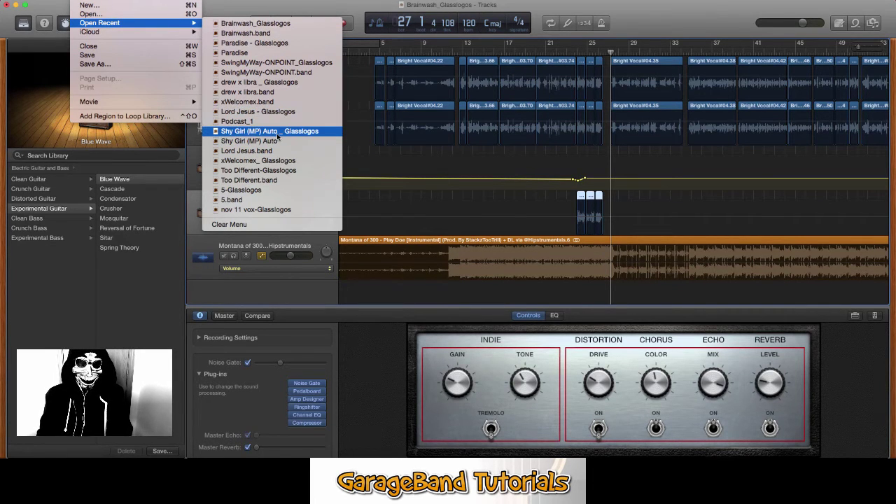
pyautogui.click(277, 84)
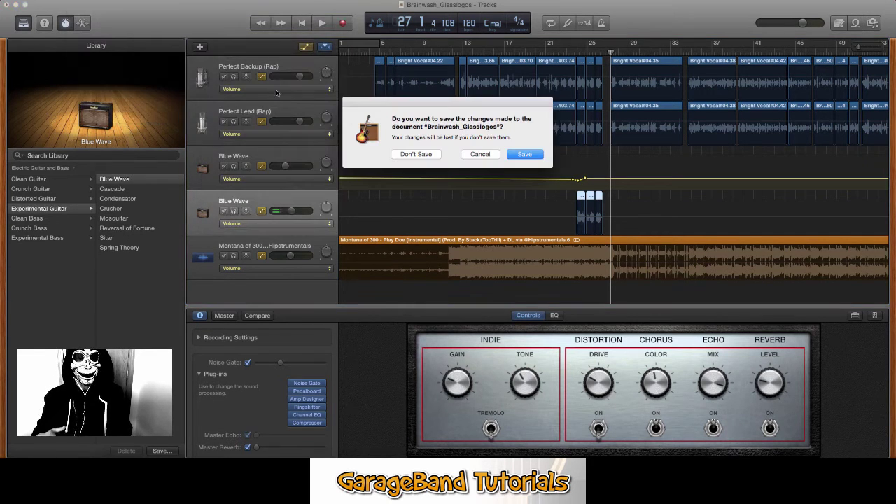
pyautogui.click(480, 160)
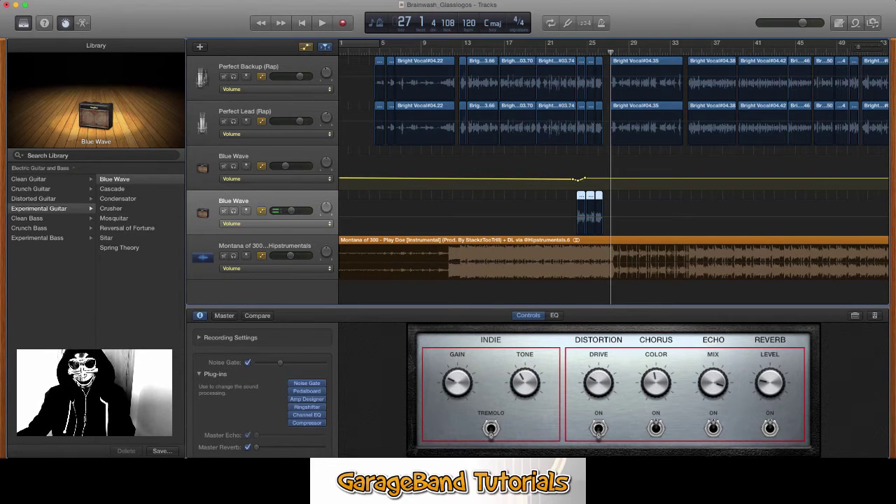
pyautogui.click(78, 0)
pyautogui.moveTo(42, 0)
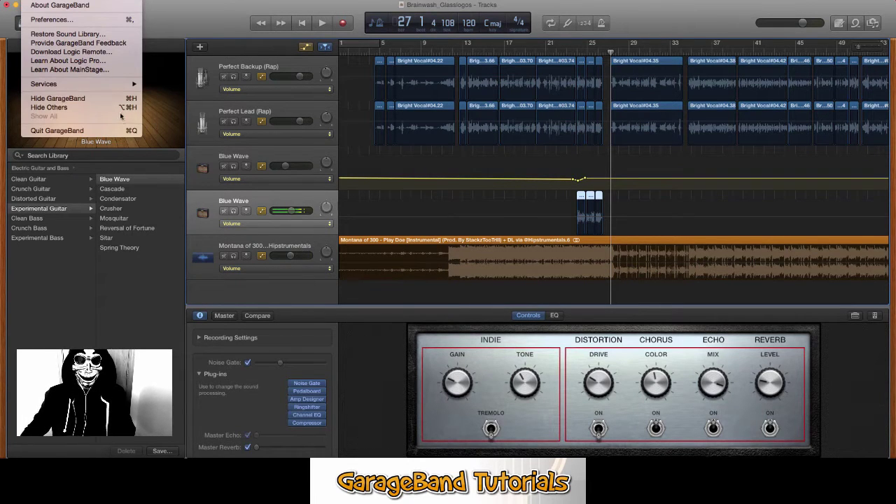
pyautogui.moveTo(79, 0)
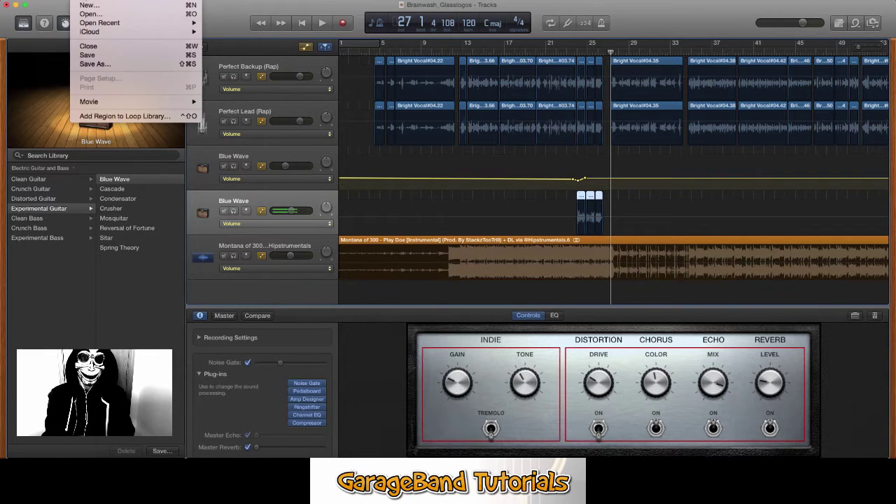
pyautogui.click(444, 165)
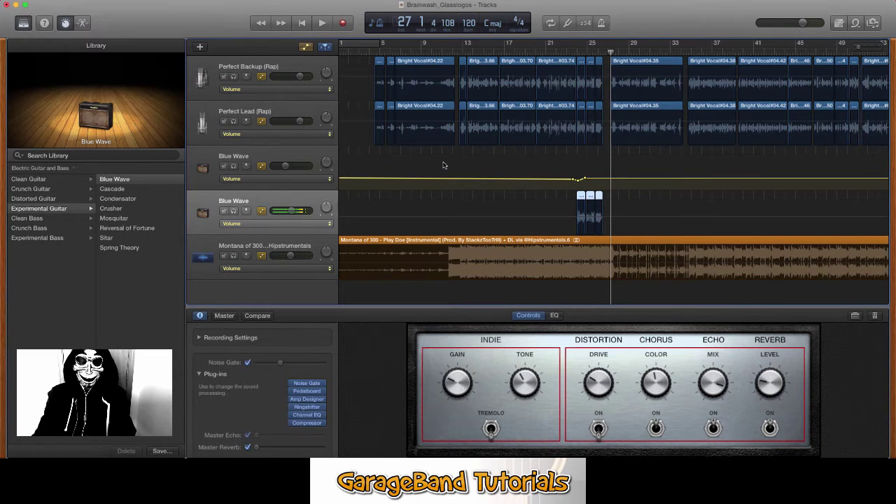